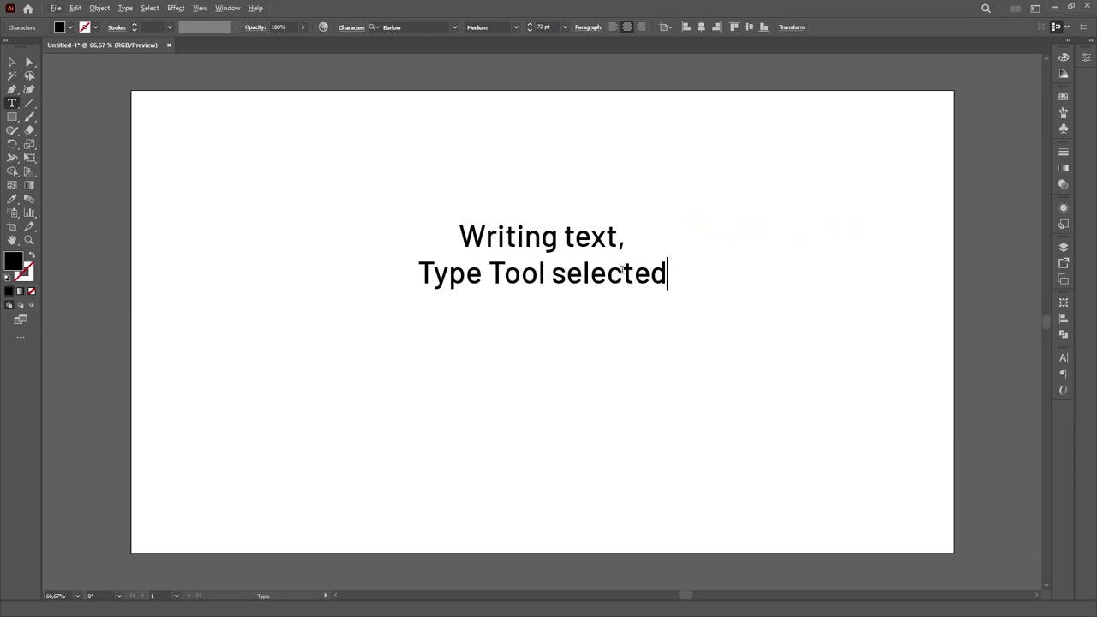
Step: Pan around the artboard and hold Ctrl to show the text block's bounding box
left_click_drag(618, 275, 729, 228)
left_click_drag(812, 234, 631, 275)
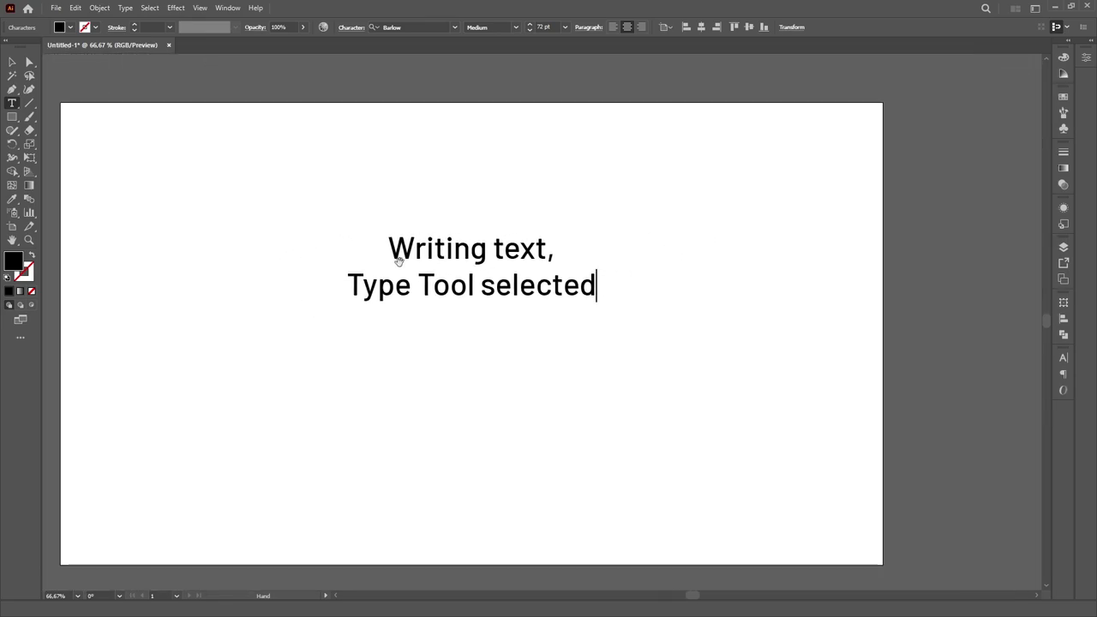
left_click_drag(401, 263, 495, 243)
key("ctrl")
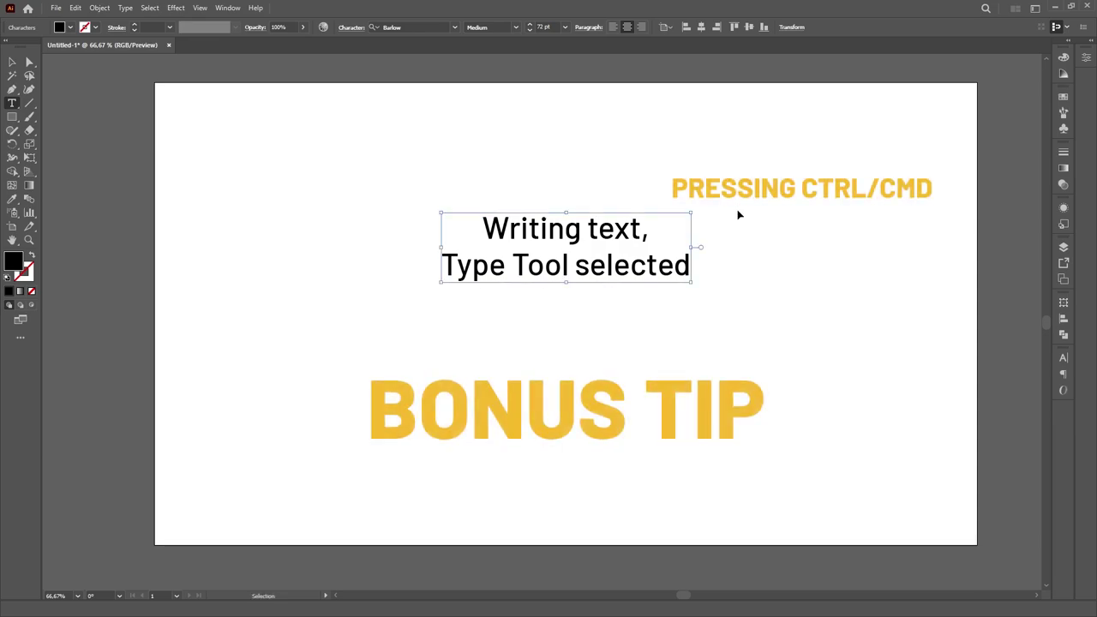
key("ctrl")
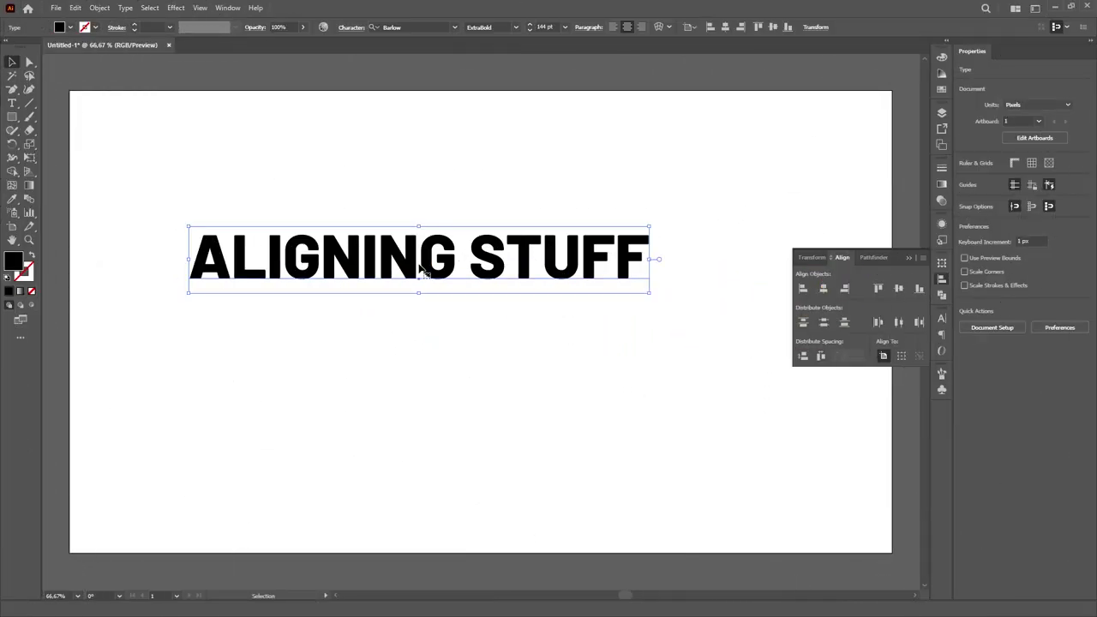
Step: Centre the ALIGNING STUFF text on the artboard and place a yellow rectangle behind it
left_click(725, 29)
left_click(773, 29)
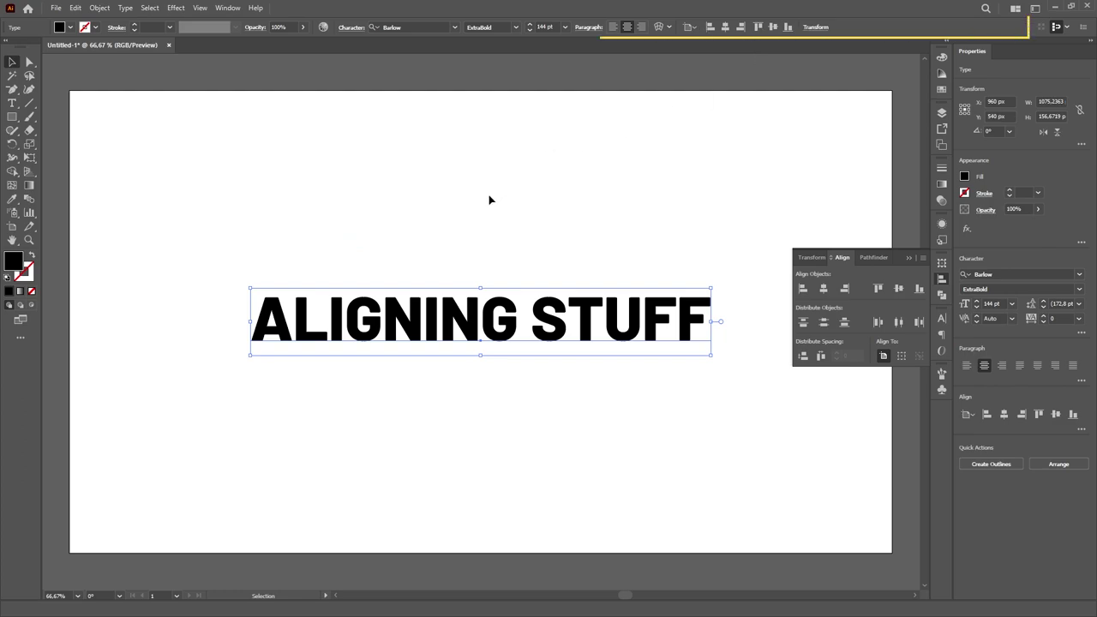
key("m")
left_click_drag(220, 265, 727, 351)
key("ctrl+shift+bracketleft")
Step: Centre the text and yellow rectangle on each other, then on the artboard
key("v")
left_click_drag(661, 206, 568, 389)
left_click(825, 294)
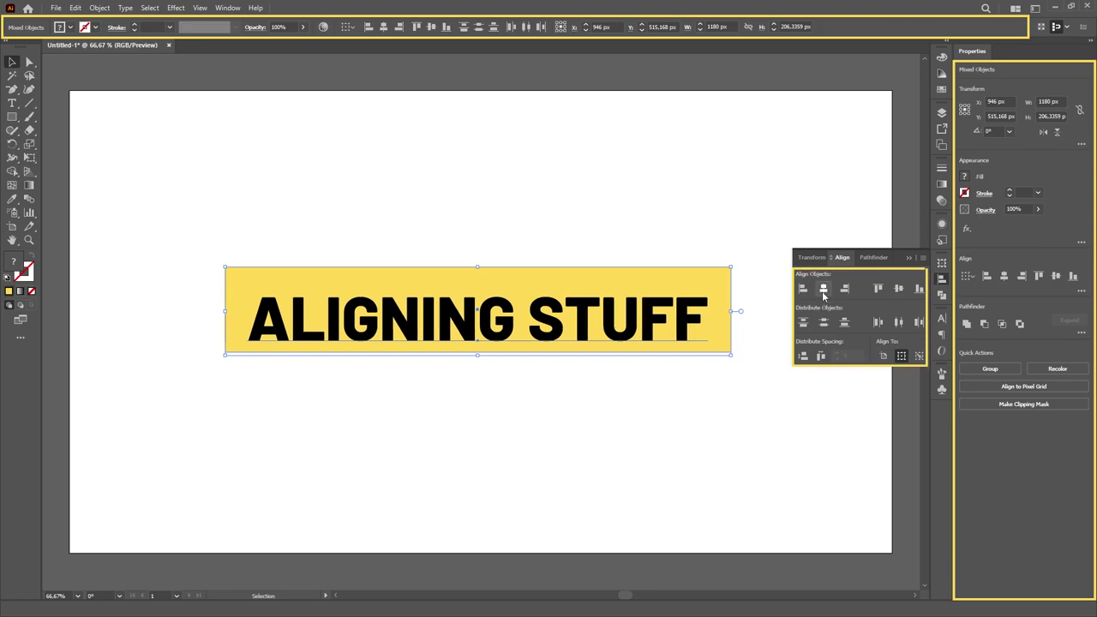
left_click(899, 288)
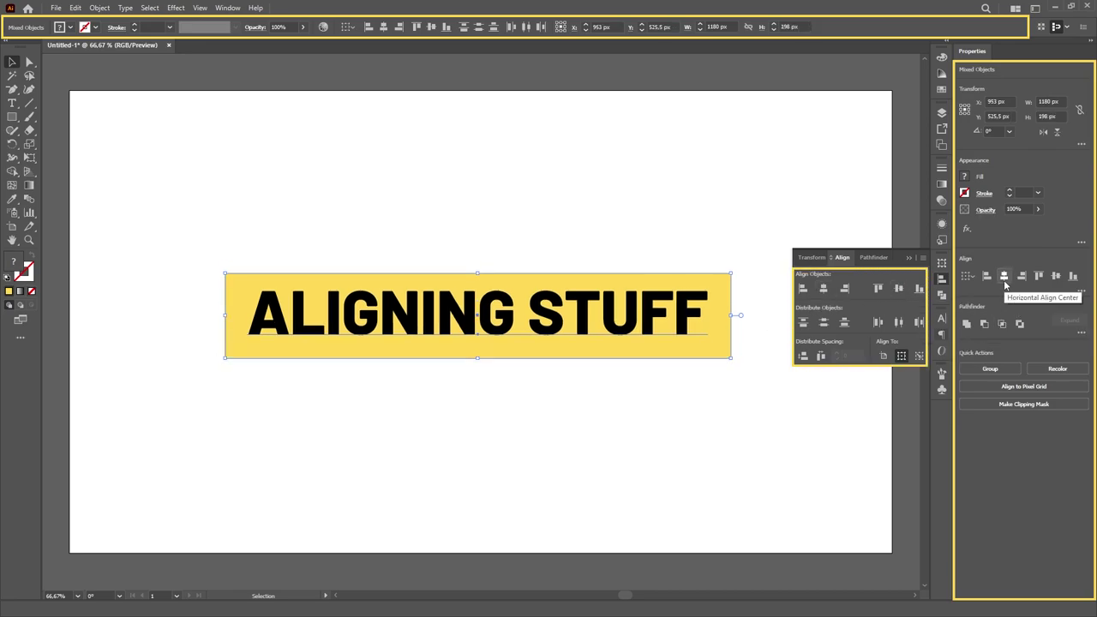
left_click(1081, 292)
left_click(1042, 391)
left_click(1004, 276)
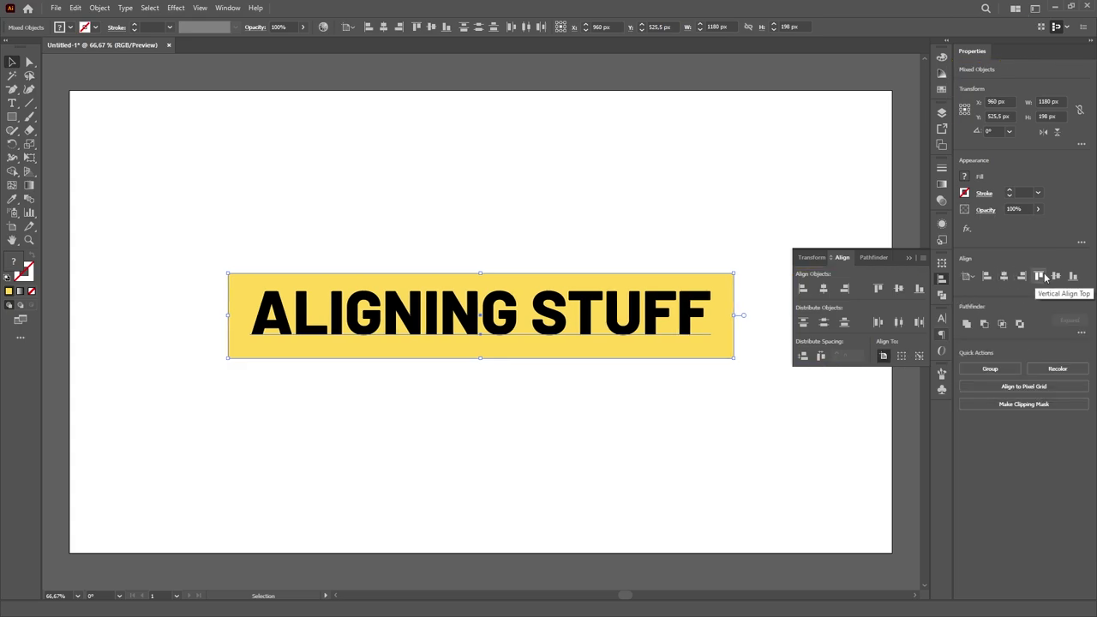
left_click(1061, 275)
key("ctrl+shift+a")
Step: Open Keyboard Shortcuts and browse the Object menu's alignment commands
key("ctrl+alt+shift+k")
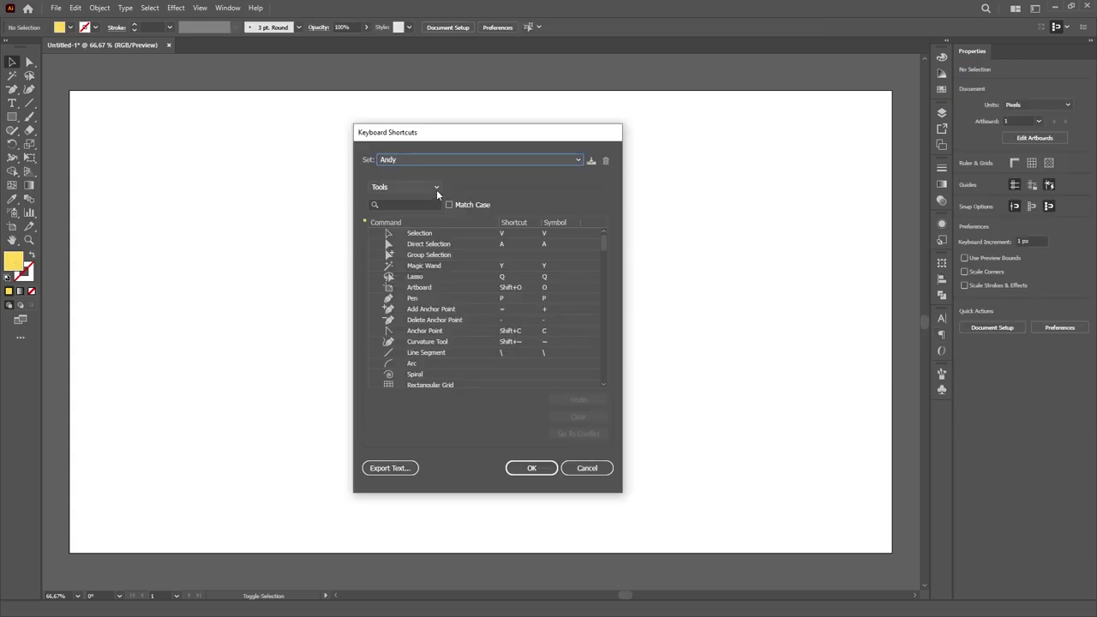
left_click(436, 190)
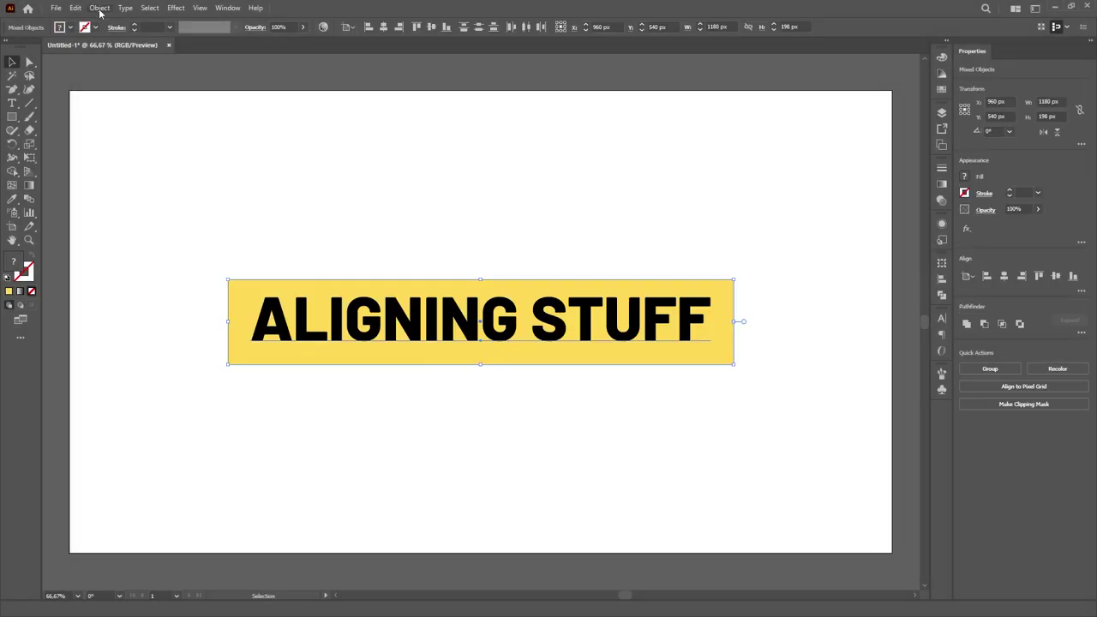
left_click(99, 7)
mouse_move(137, 52)
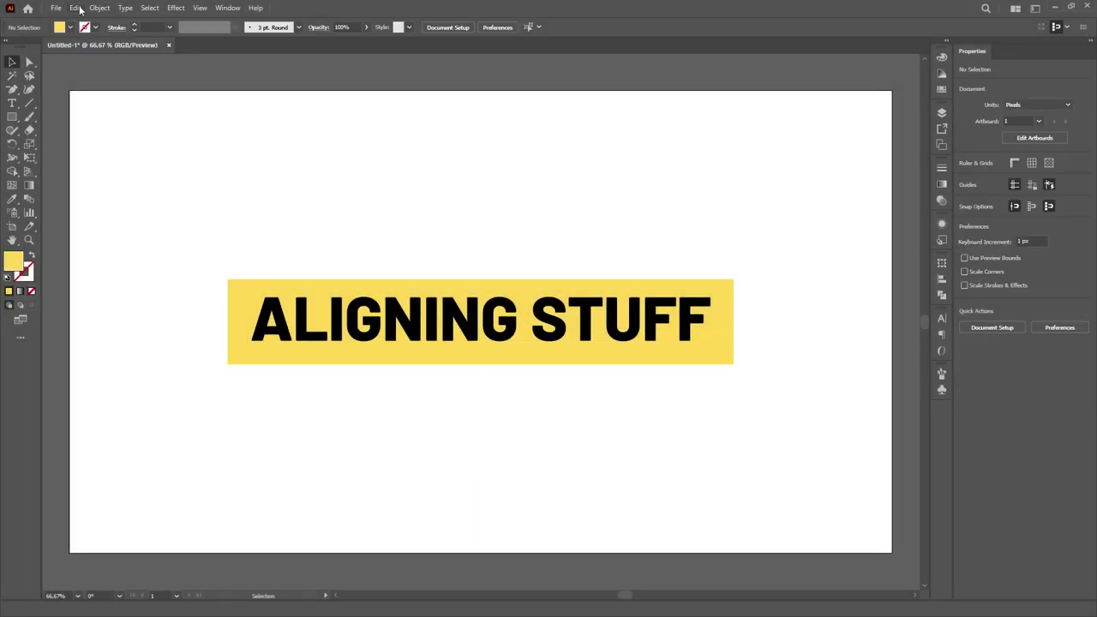
Step: Show Menu Commands in Keyboard Shortcuts and expand Object > Align
left_click(75, 8)
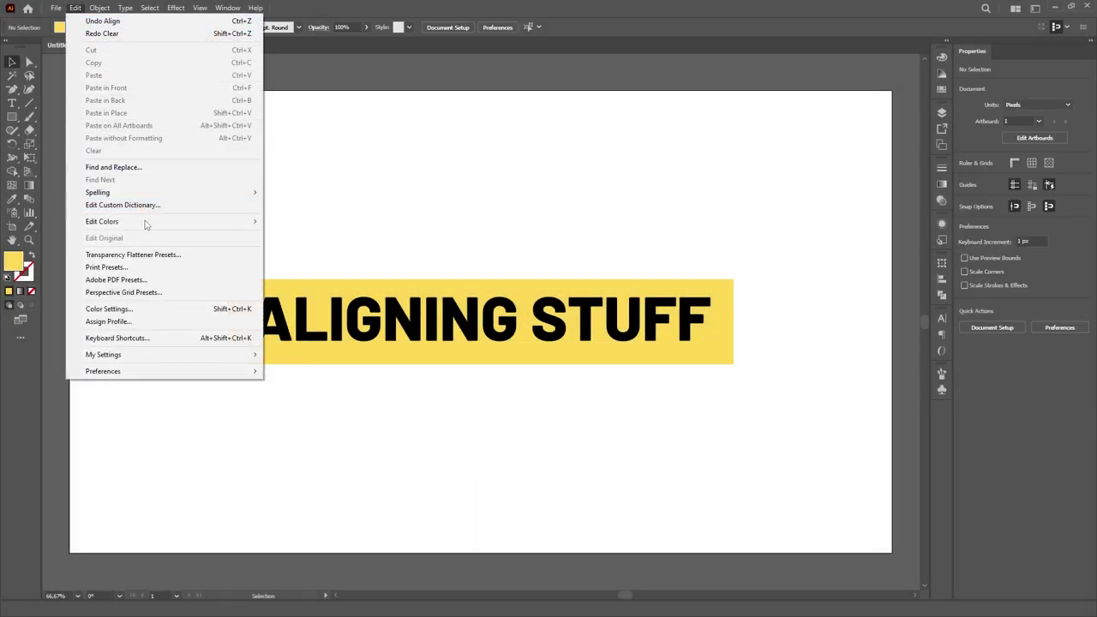
left_click(168, 340)
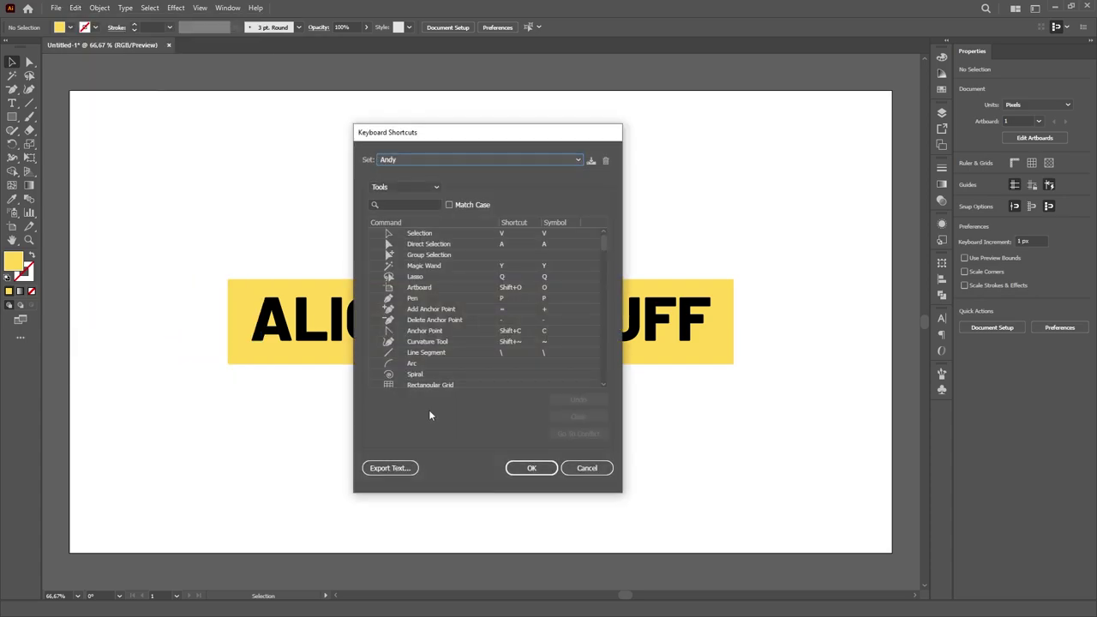
left_click(587, 469)
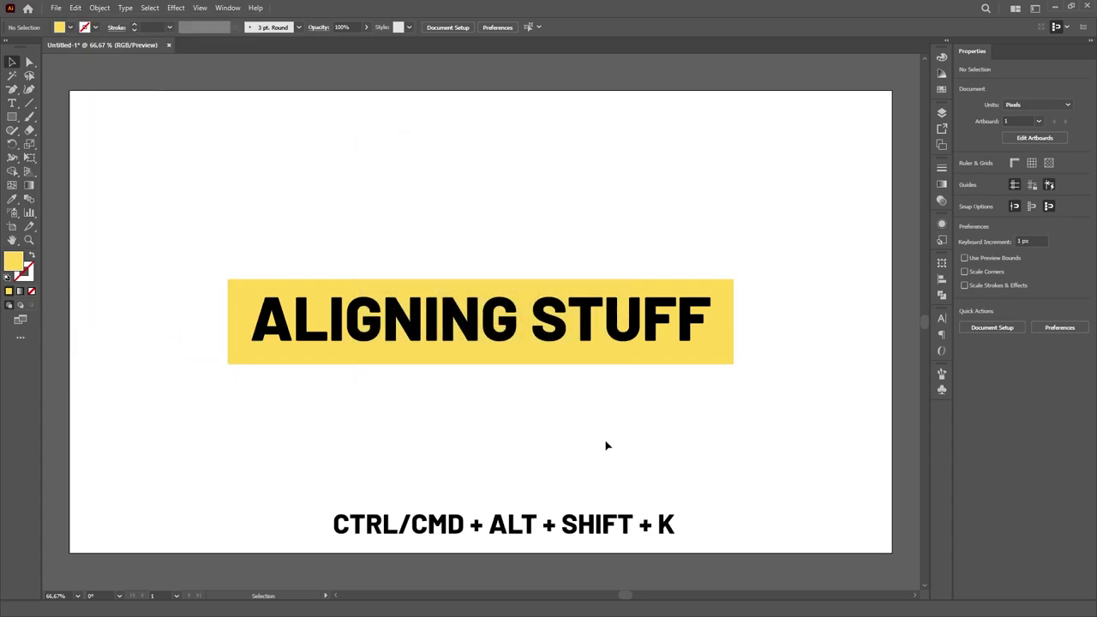
key("ctrl+alt+shift+k")
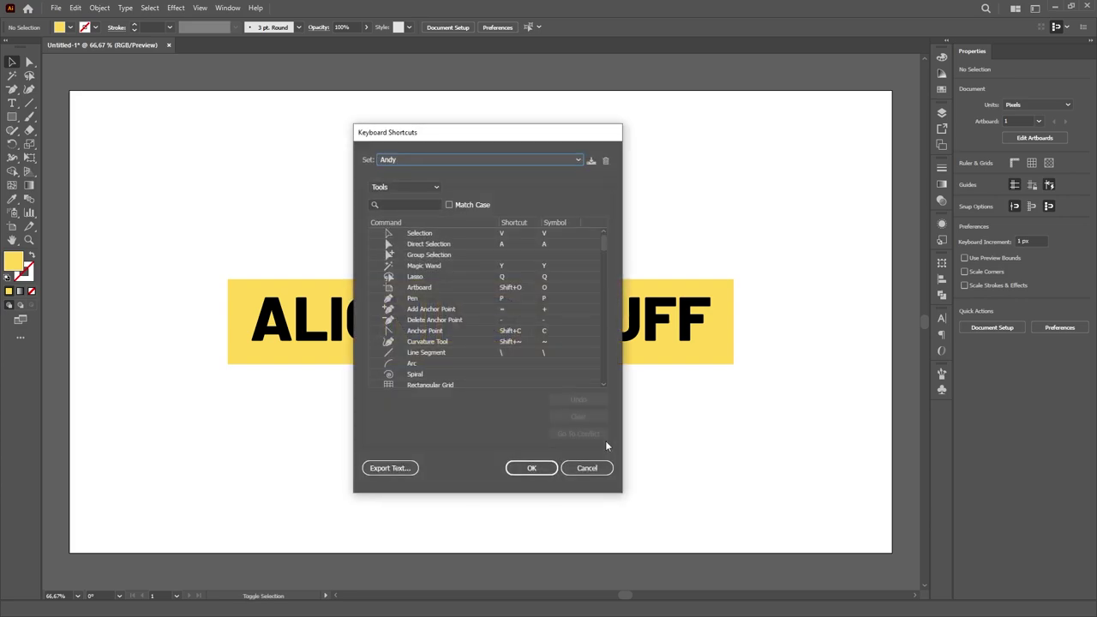
left_click(436, 188)
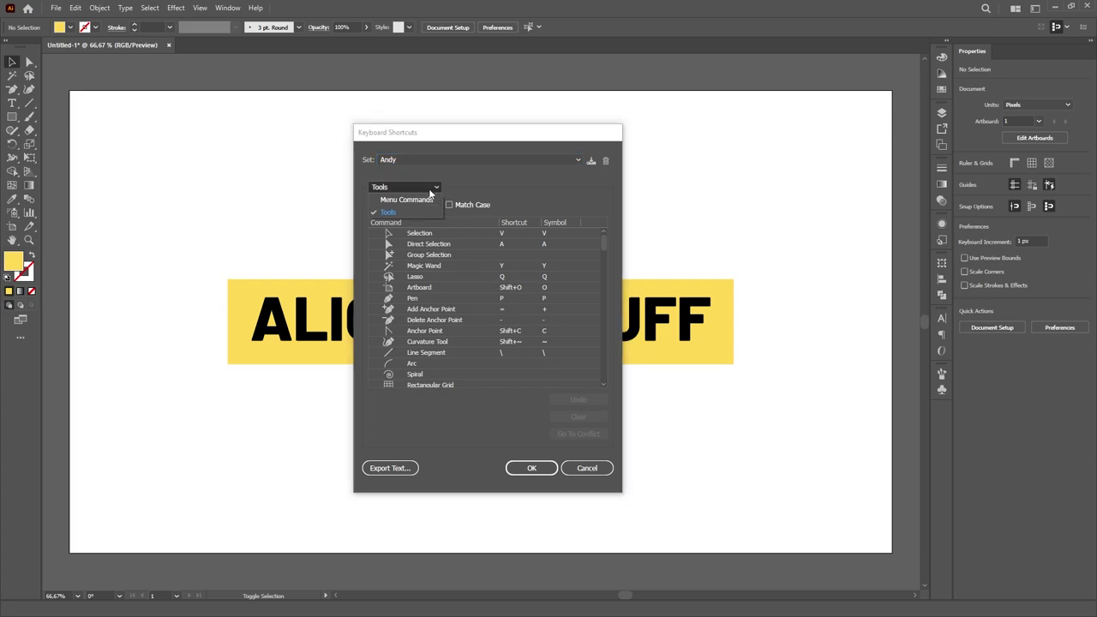
left_click(403, 199)
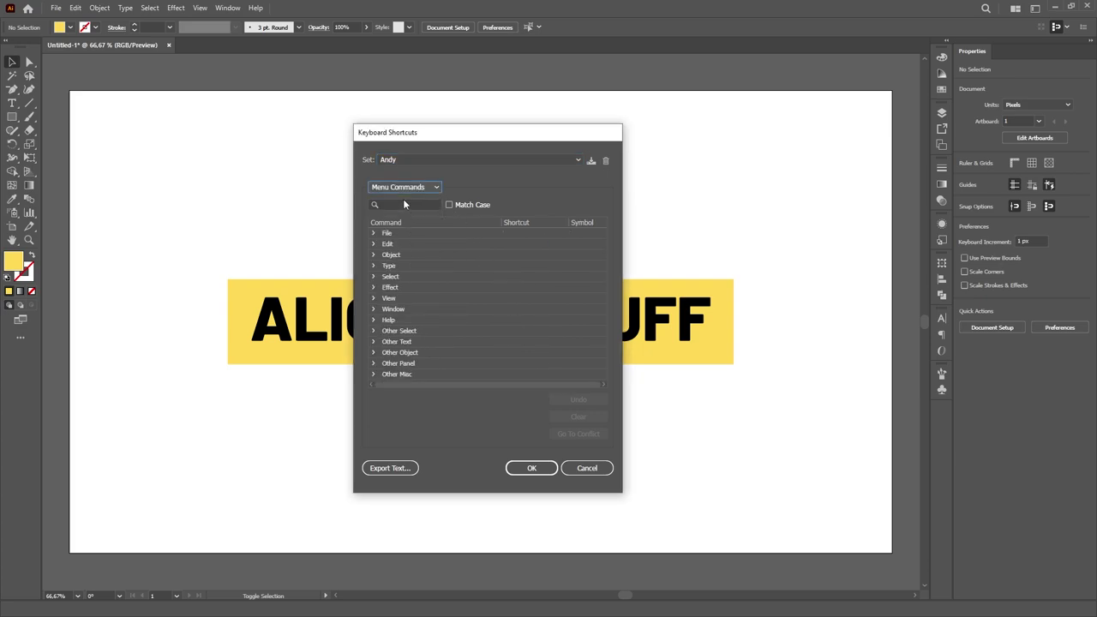
left_click(374, 255)
left_click(386, 288)
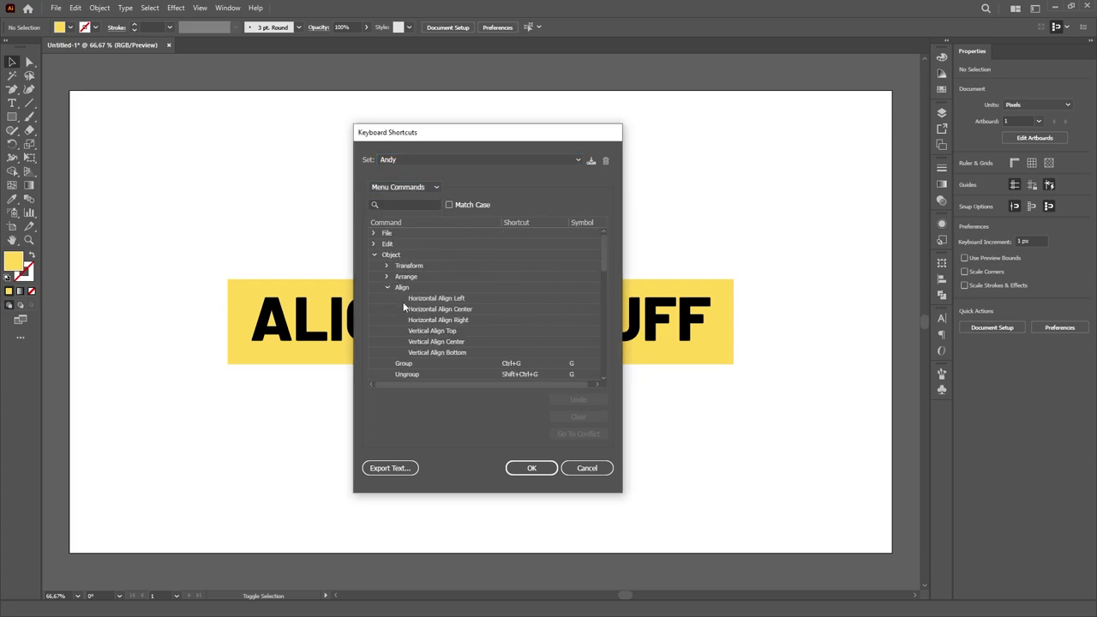
Step: Assign F7, F5 and F8 to Horizontal Align Left, Center and Right
left_click(513, 298)
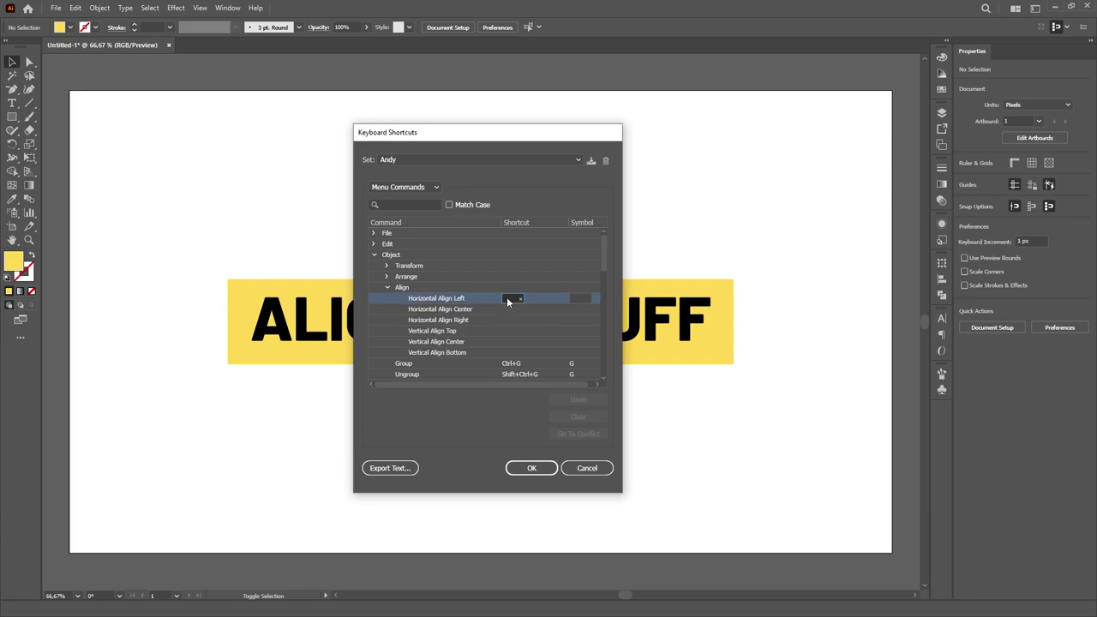
key("F7")
left_click(510, 310)
key("F5")
left_click(506, 320)
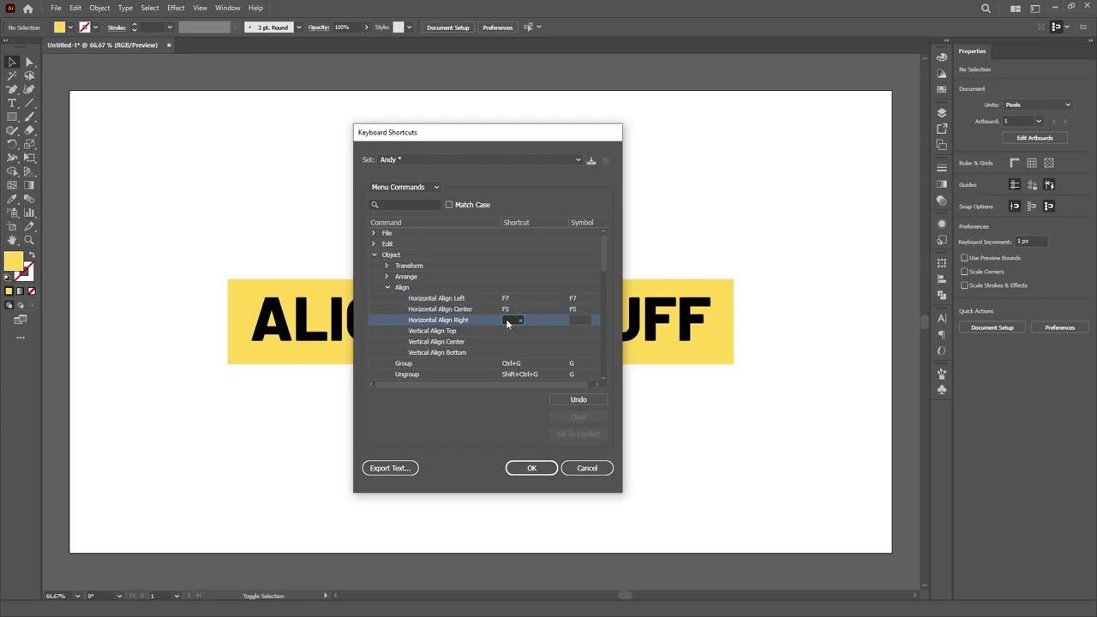
key("F8")
Step: Assign F9, F6 and F10 to Vertical Align Top, Center and Bottom, and save the set
left_click(507, 331)
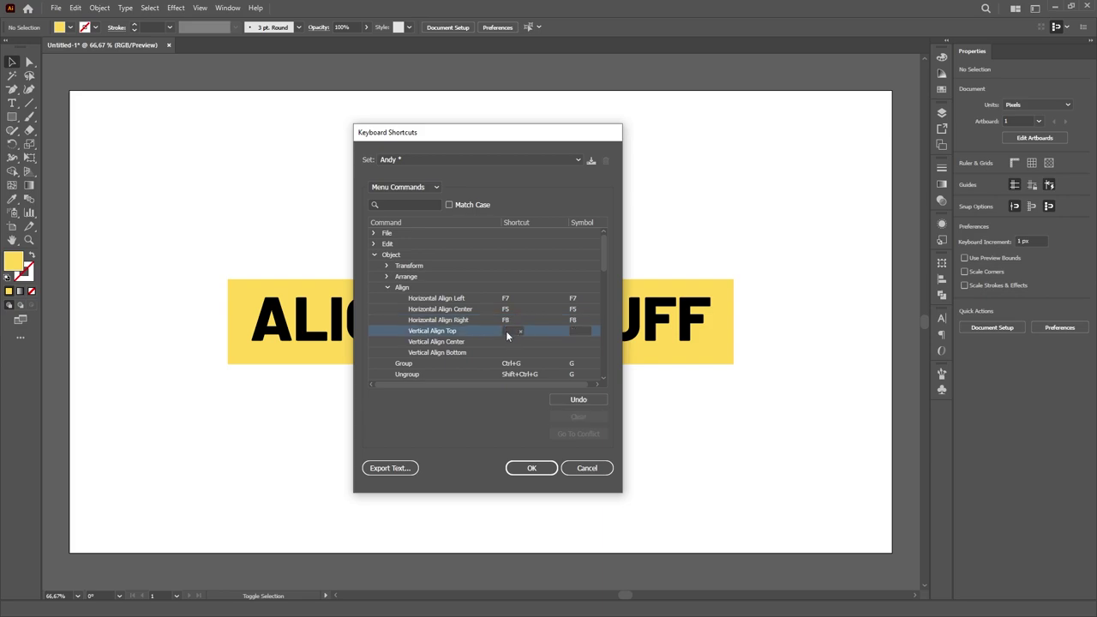
key("F9")
left_click(505, 342)
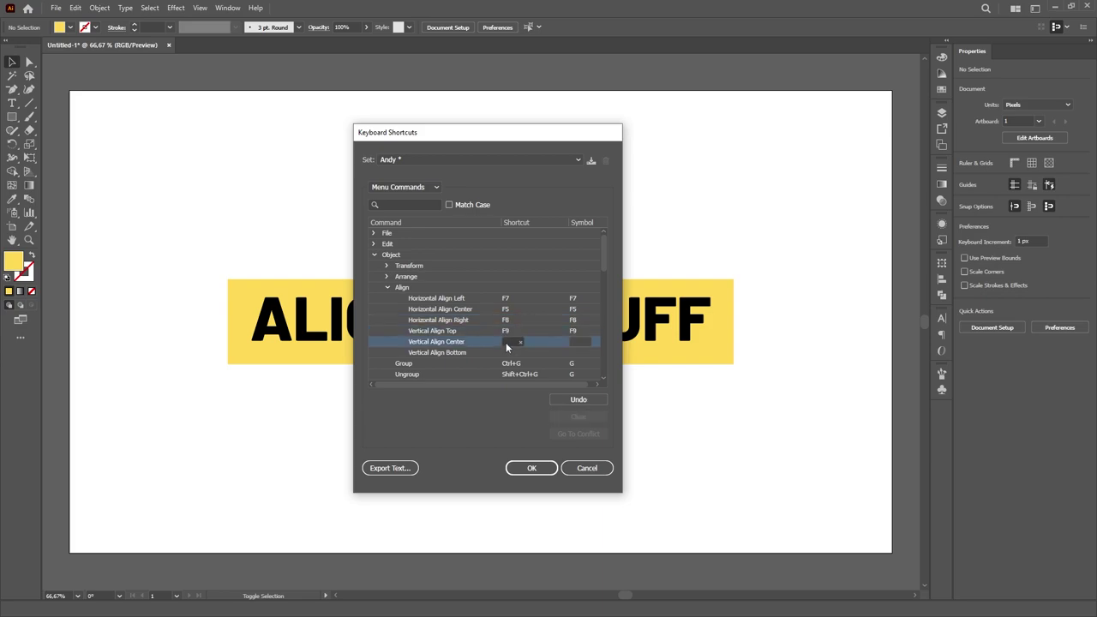
key("F6")
left_click(509, 352)
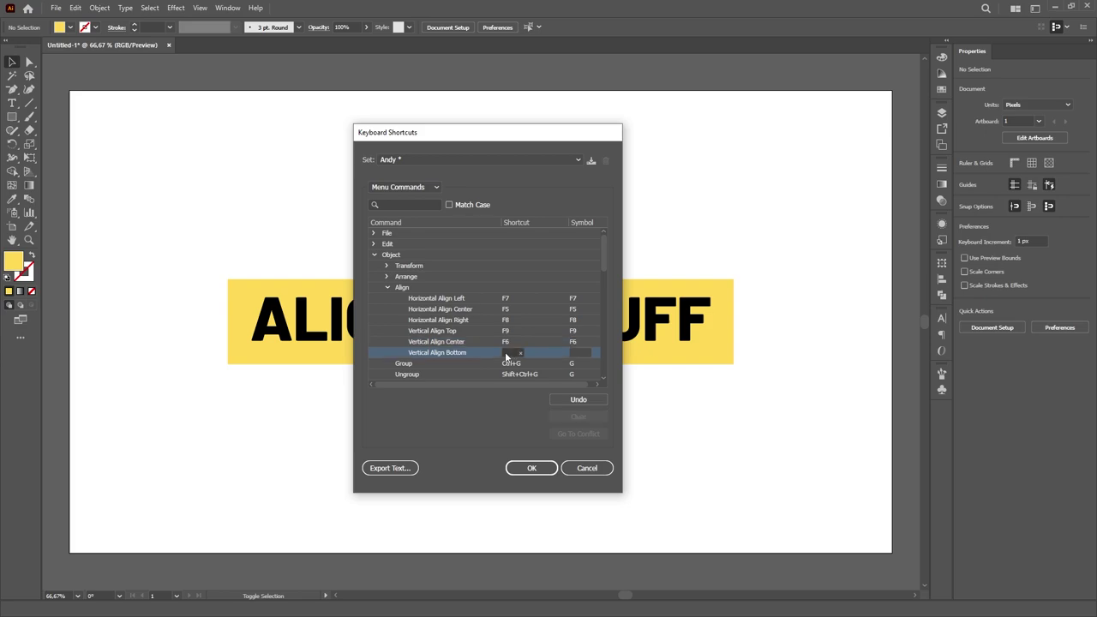
key("F10")
left_click(532, 470)
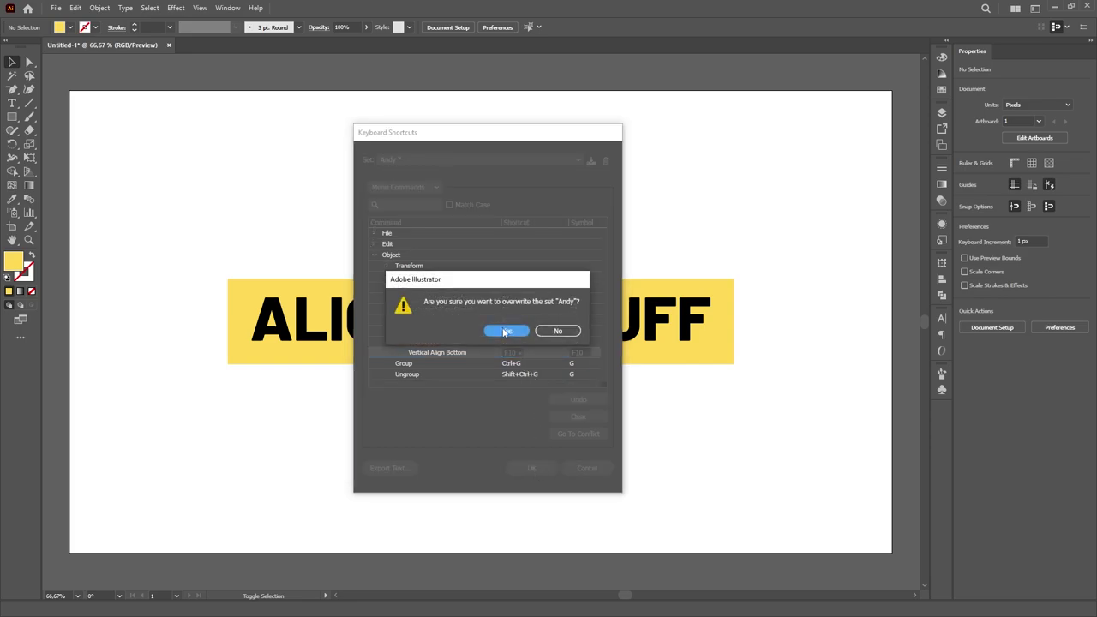
left_click(506, 331)
Step: Move the yellow bar under the text, centre them together, and align the pair top-right
left_click_drag(478, 295, 476, 398)
key("ctrl+a")
key("ctrl+shift+h")
key("ctrl+shift+v")
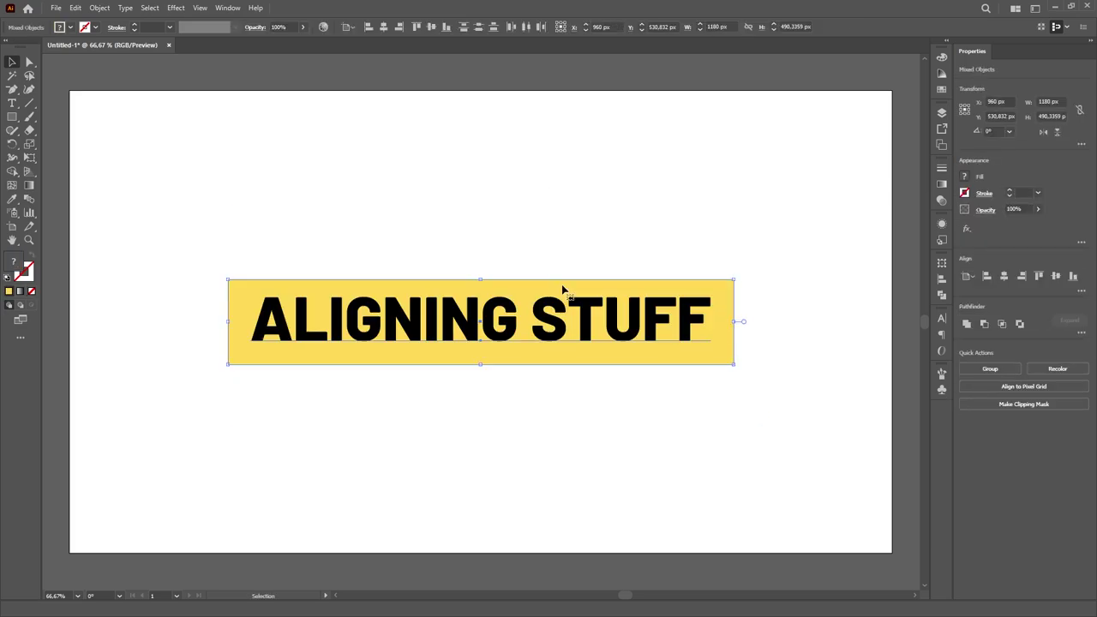
key("ctrl+shift+l")
key("ctrl+shift+r")
key("ctrl+shift+t")
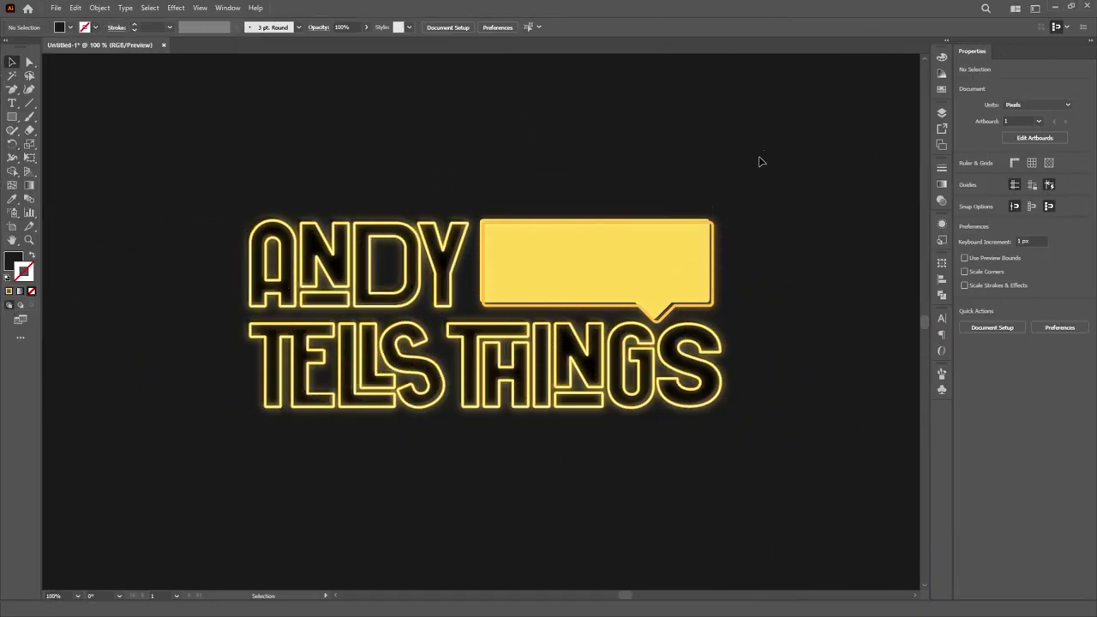
Step: Scale the neon ANDY TELLS THINGS logo down and zoom in to inspect it
left_click_drag(765, 151, 289, 390)
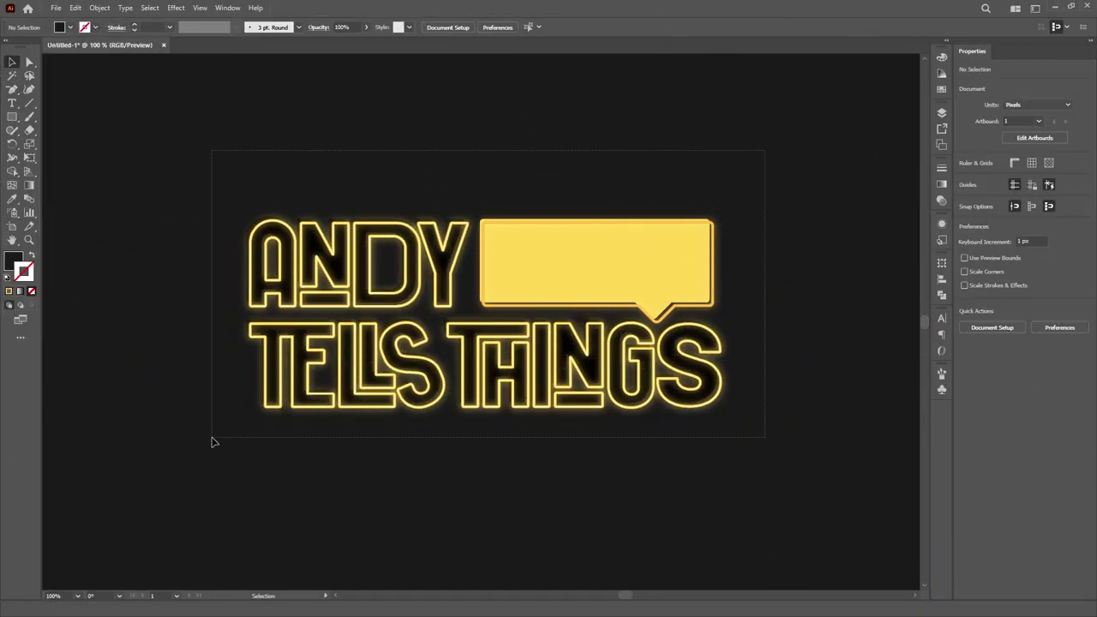
left_click_drag(214, 443, 746, 206)
left_click_drag(722, 309, 784, 288)
left_click(504, 362)
key("z")
key("space")
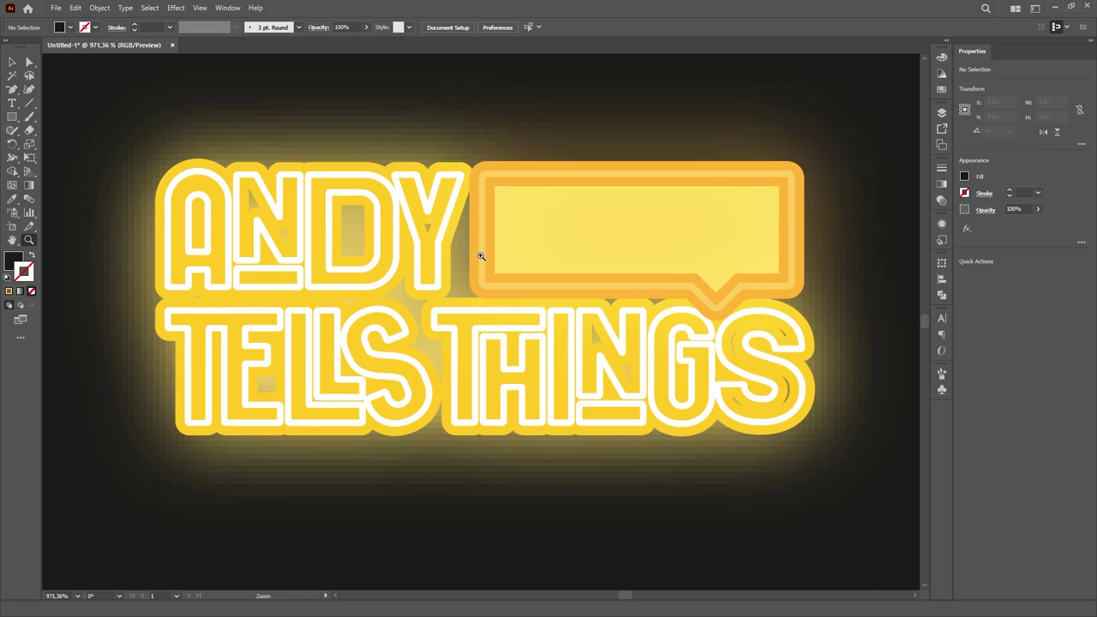
key("ctrl+0")
key("v")
Step: Enable Scale Strokes & Effects in the General preferences
left_click(75, 8)
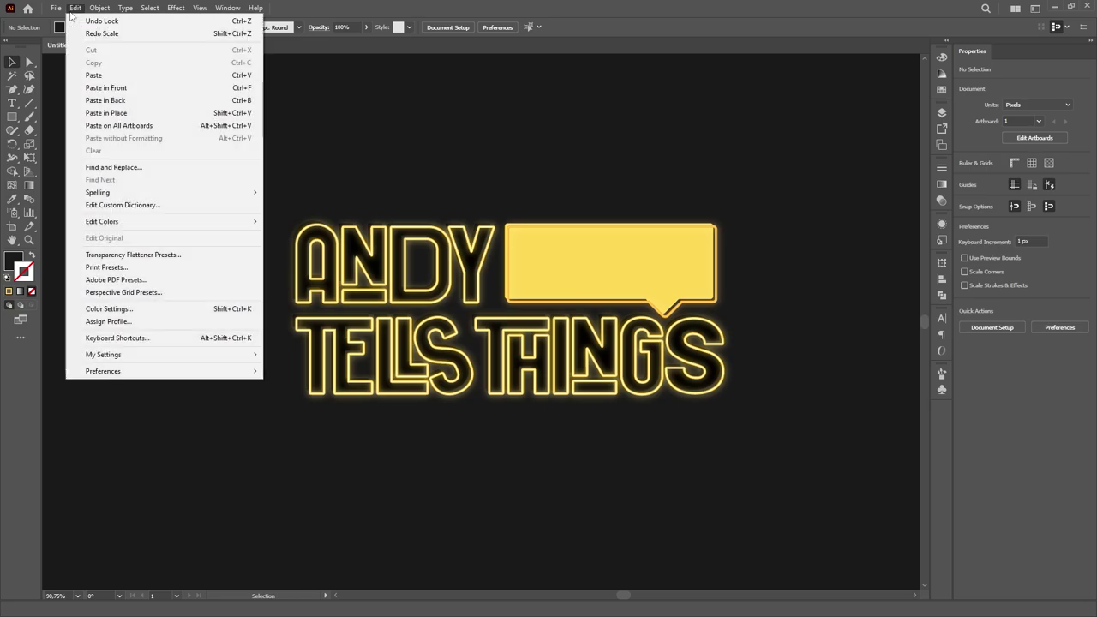
mouse_move(203, 372)
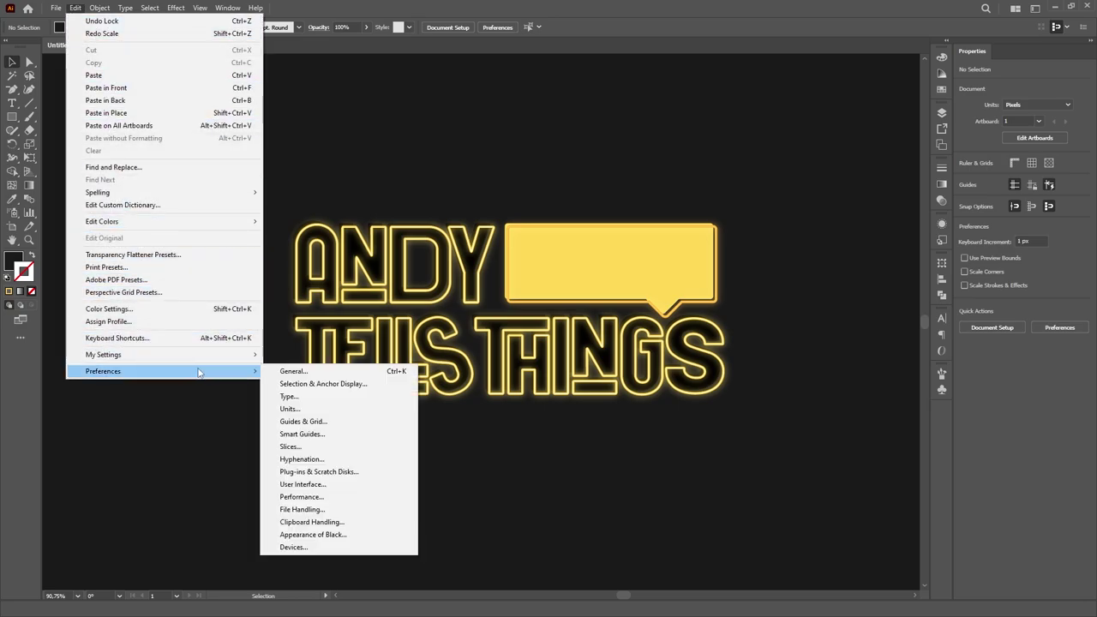
left_click(323, 373)
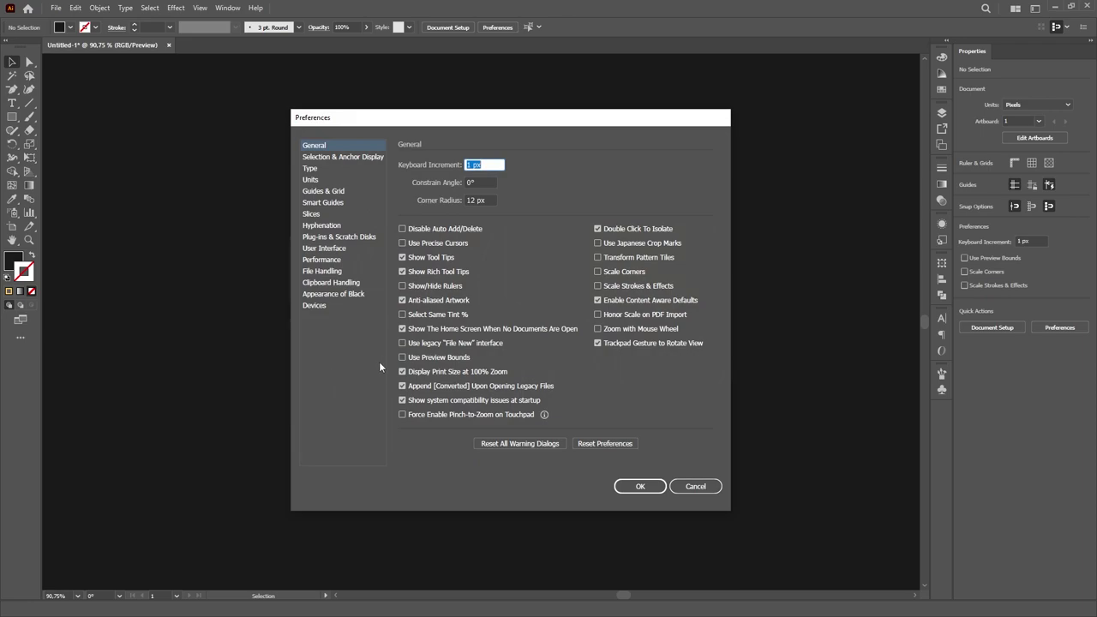
left_click(598, 286)
Step: Apply the preferences and test-scale the neon logo, zooming in closely to check it
left_click(640, 486)
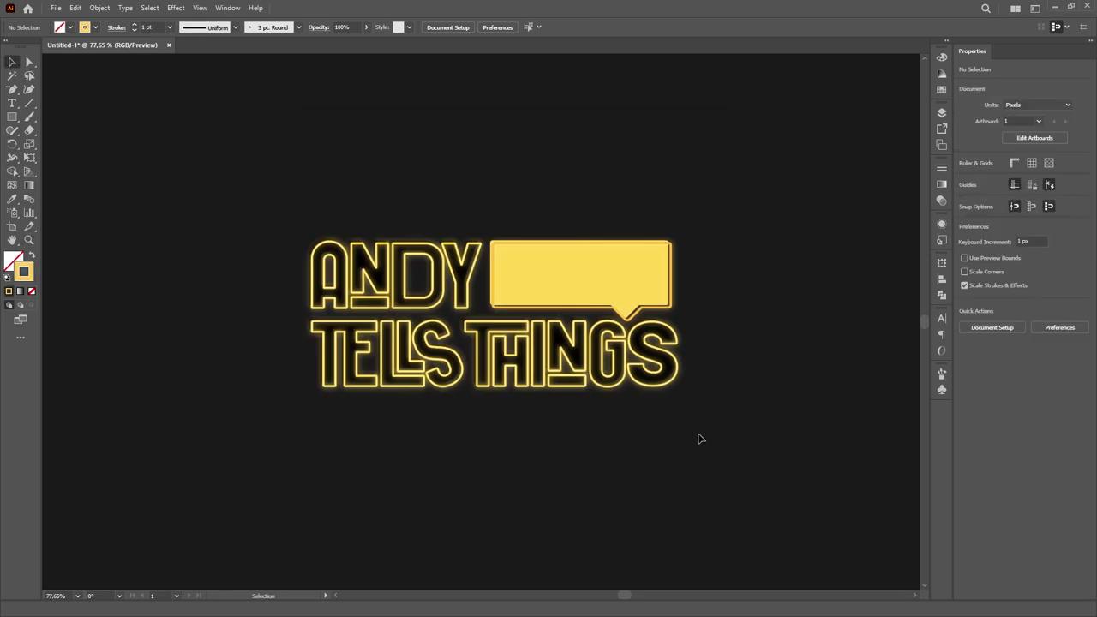
left_click_drag(698, 437, 273, 225)
left_click_drag(630, 313, 554, 318)
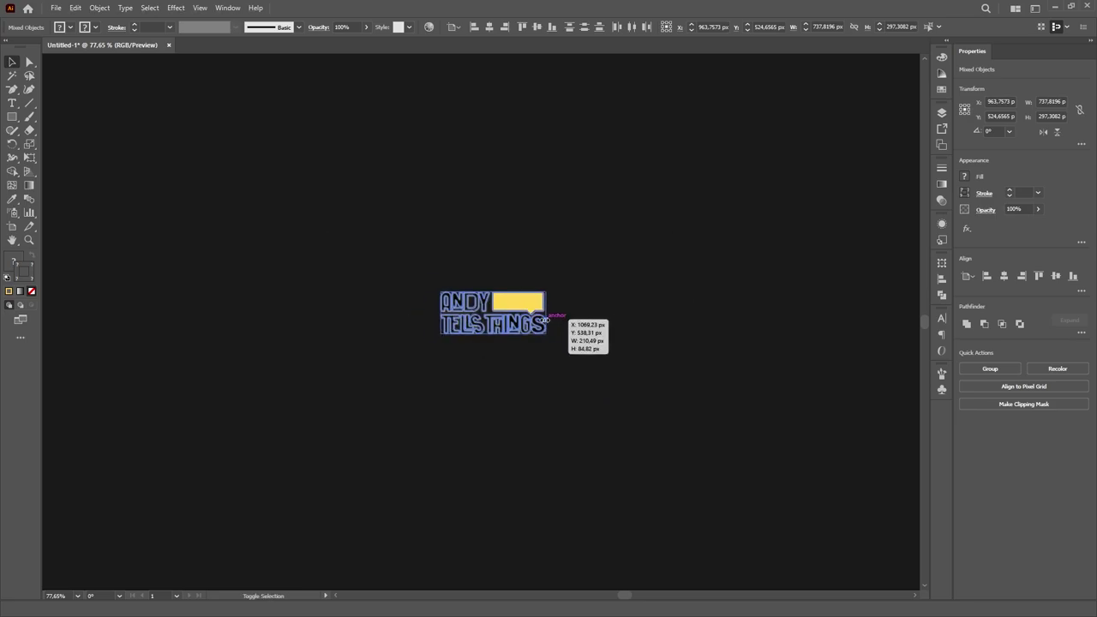
left_click(514, 350)
key("z")
left_click_drag(515, 349, 800, 318)
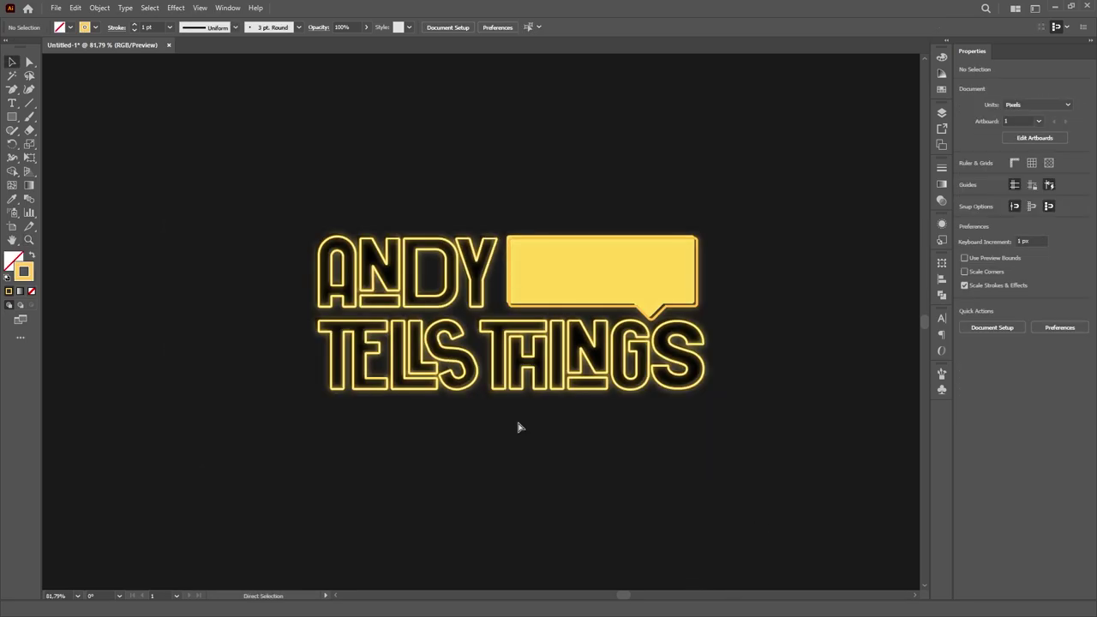
Step: Turn on Scale Corners in Preferences, then reopen and close the dialog
key("ctrl+k")
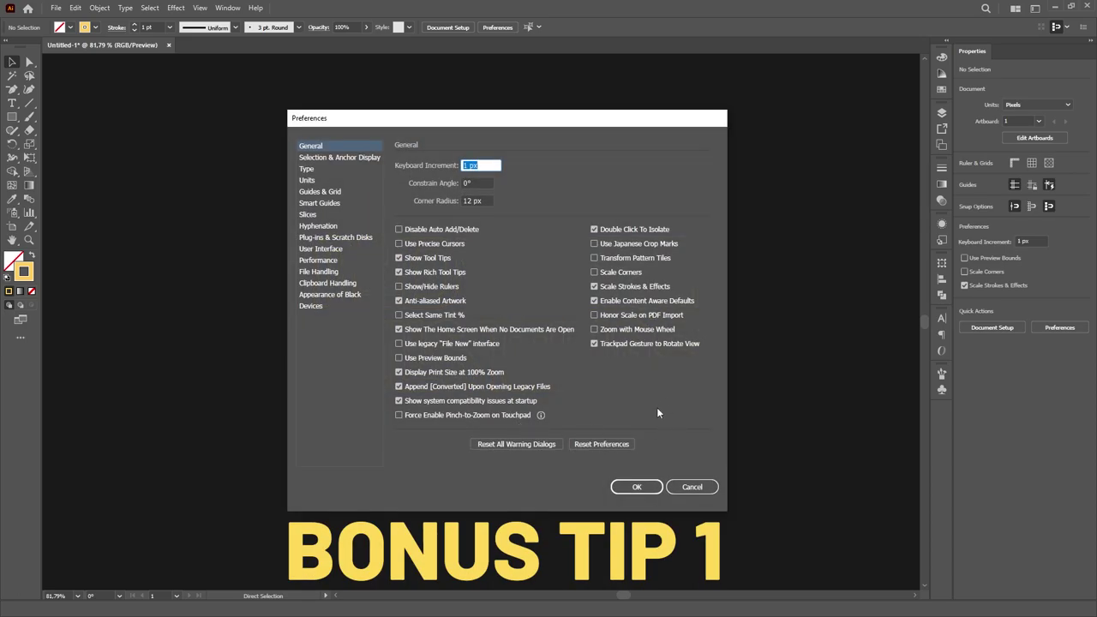
left_click(594, 272)
key("Return")
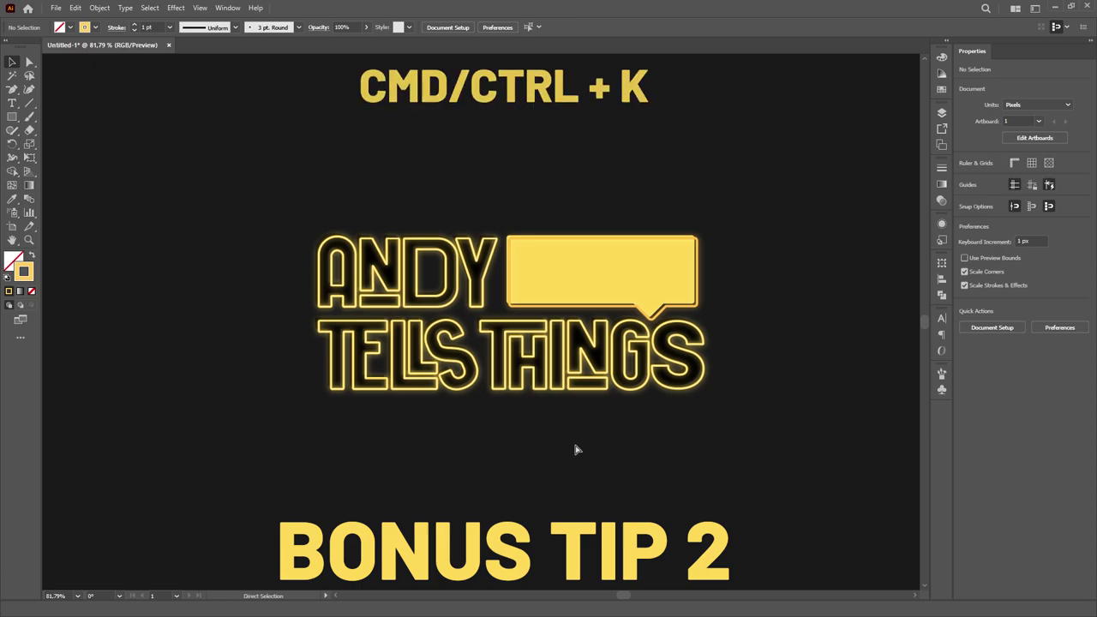
key("ctrl+k")
key("Return")
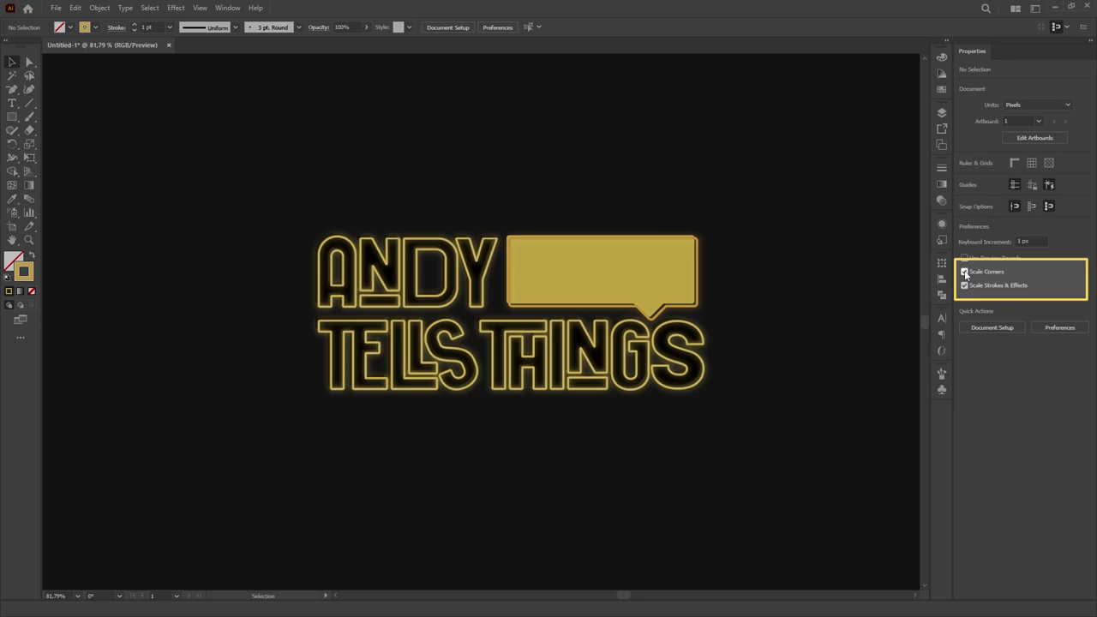
left_click(964, 272)
left_click(964, 285)
left_click(964, 272)
left_click(965, 286)
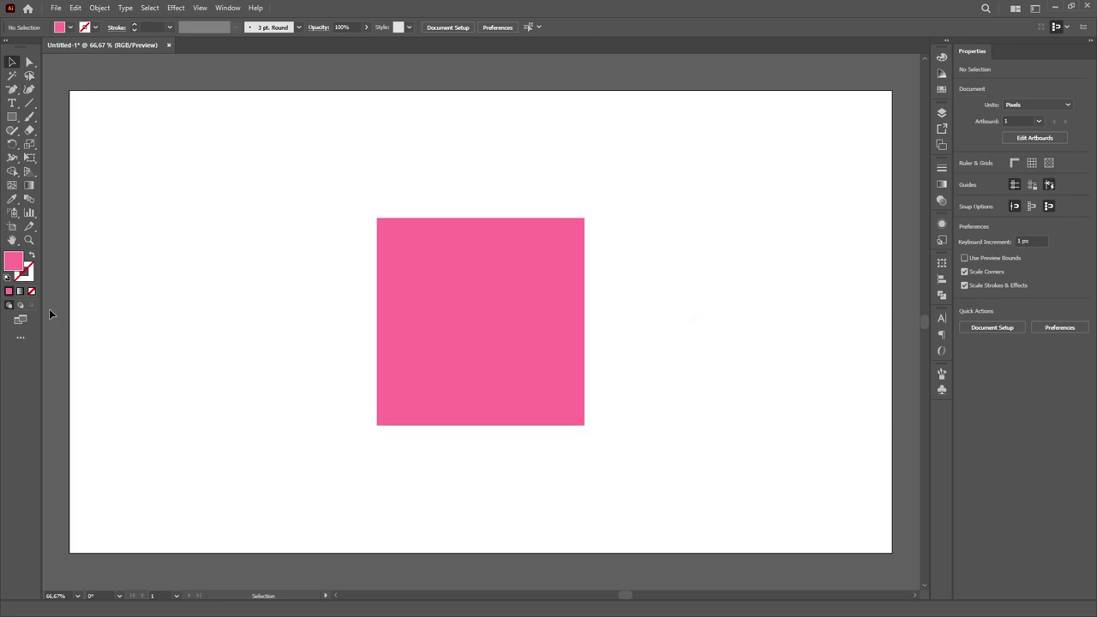
Step: Paint four yellow brush waves inside the pink square using Draw Inside mode
left_click(390, 312)
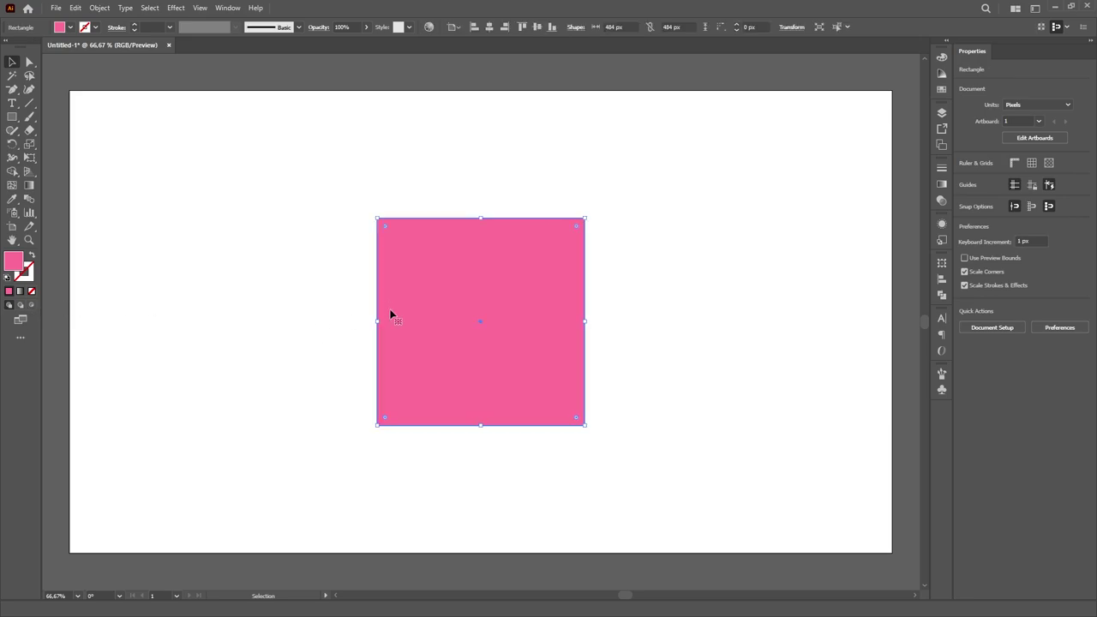
left_click(33, 306)
key("b")
mouse_move(343, 314)
left_mouse_down()
mouse_move(436, 233)
mouse_move(471, 167)
left_mouse_up()
mouse_move(345, 393)
left_mouse_down()
mouse_move(477, 277)
mouse_move(526, 168)
left_mouse_up()
mouse_move(360, 474)
left_mouse_down()
mouse_move(515, 325)
mouse_move(583, 210)
left_mouse_up()
mouse_move(467, 502)
left_mouse_down()
mouse_move(505, 411)
mouse_move(632, 319)
left_mouse_up()
Step: Draw four filled circles of varying sizes on the waves inside the square
key("shift+x")
key("l")
left_click_drag(435, 235, 472, 271)
left_click_drag(549, 304, 573, 283)
left_click_drag(441, 392, 493, 343)
left_click_drag(562, 403, 576, 390)
Step: Set three of the circles to 50% opacity
key("v")
left_click(448, 380, "shift")
left_click(549, 305, "shift")
left_click(436, 235, "shift")
left_click(1016, 209)
type("50")
key("Return")
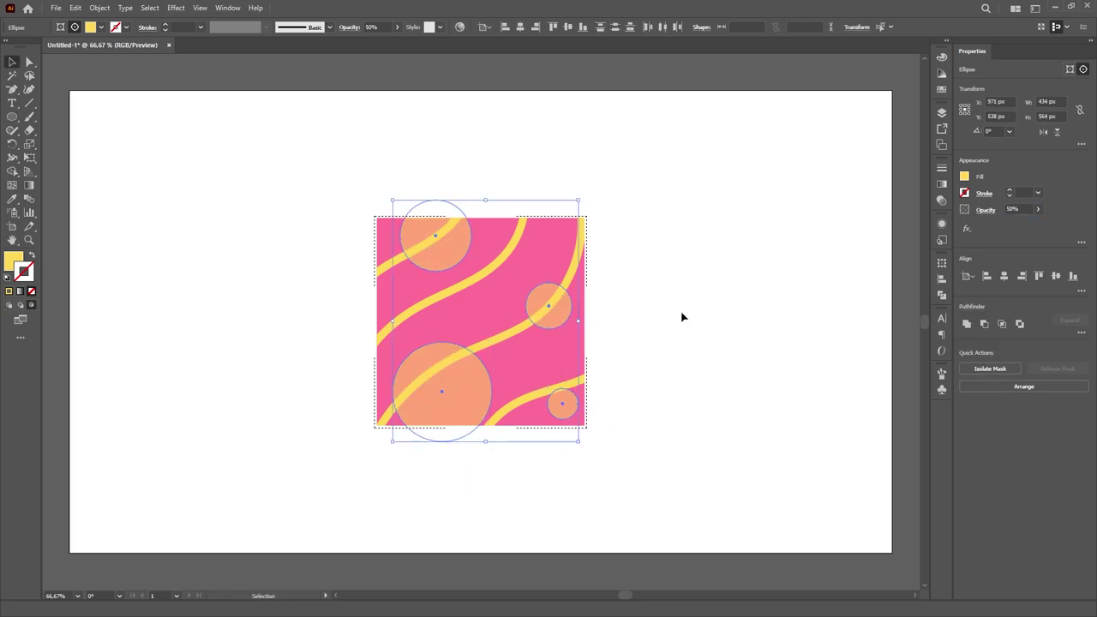
left_click(689, 275)
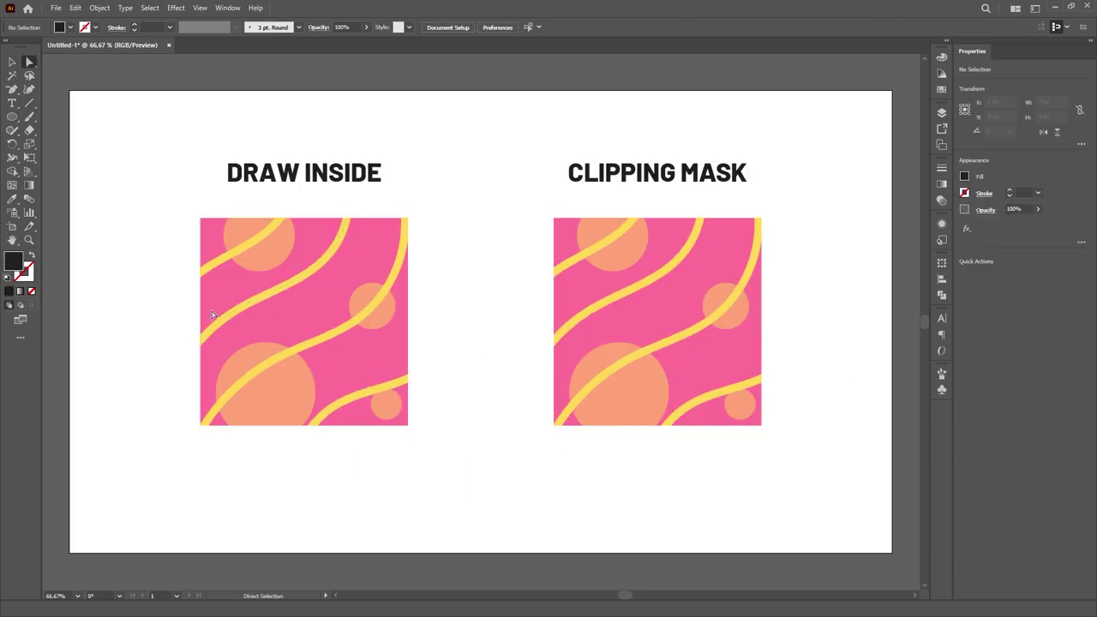
Step: Drag the edges of both squares to compare Draw Inside with the clipping mask, undoing the left edits
left_click_drag(201, 305, 105, 308)
left_click_drag(162, 414, 154, 522)
left_click_drag(406, 343, 478, 249)
key("ctrl+z")
key("ctrl+z")
key("ctrl+z")
left_click(549, 467)
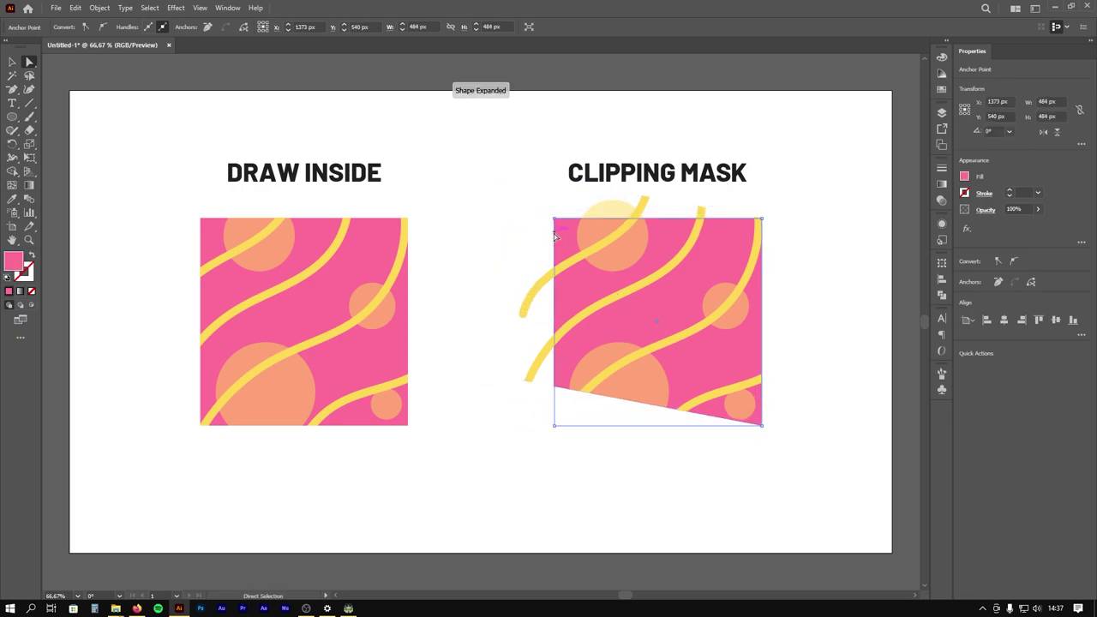
left_click_drag(556, 233, 472, 154)
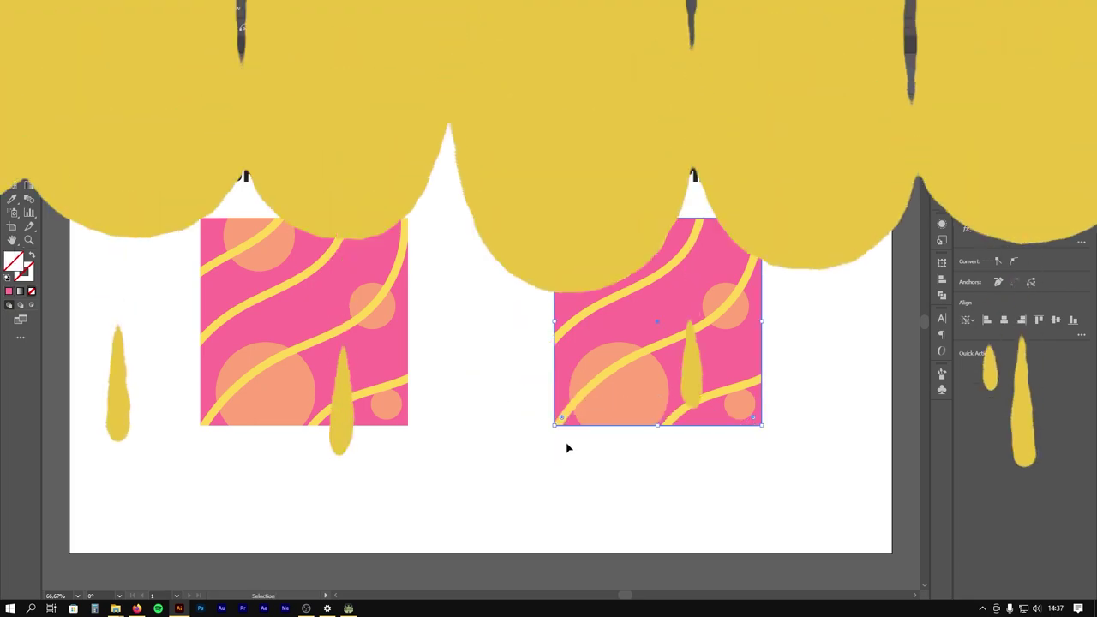